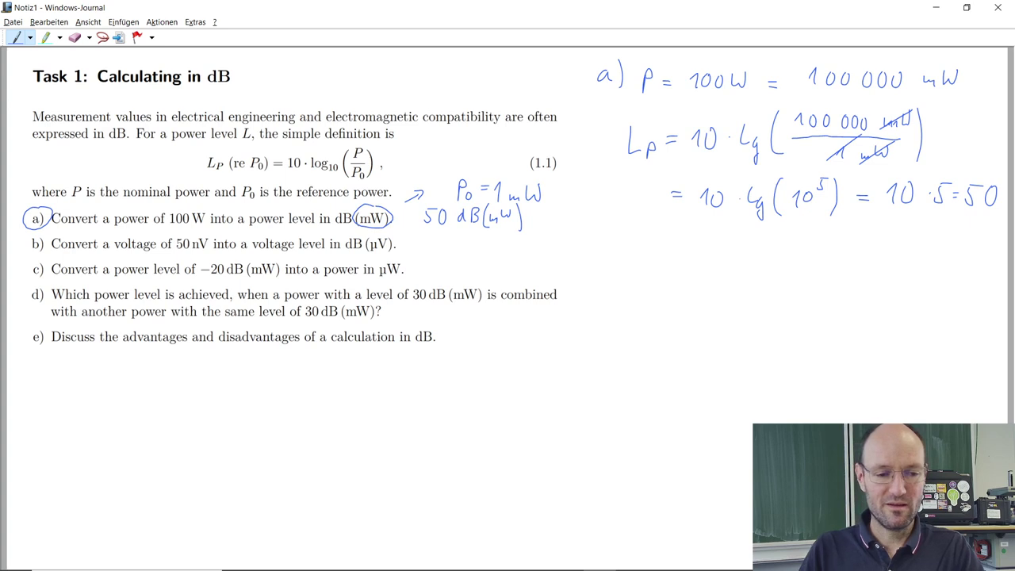
# Step: With the green pen, circle task b) in the task list and write a b) label under part a)'s working
pyautogui.click(29, 39)
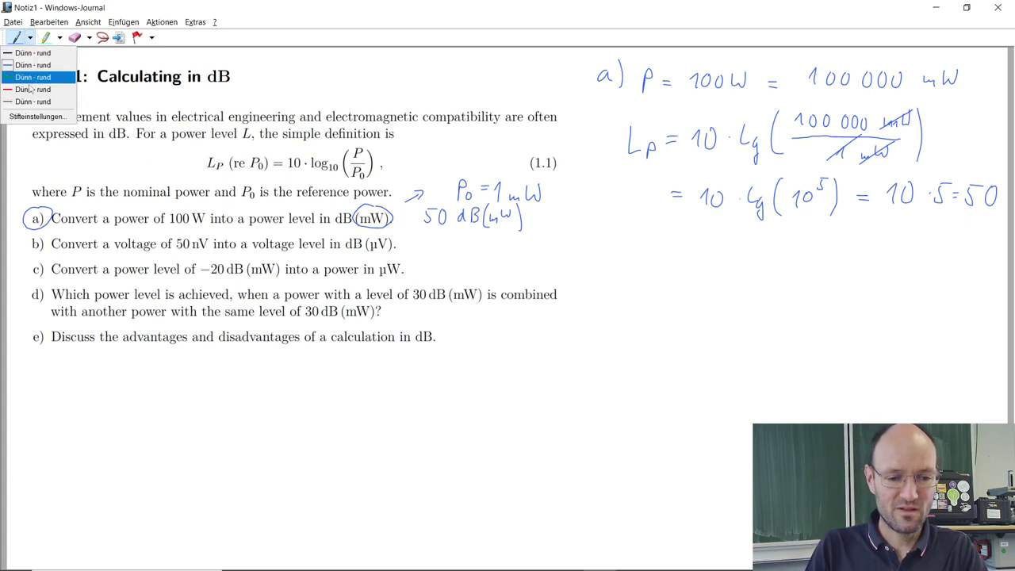
pyautogui.click(30, 79)
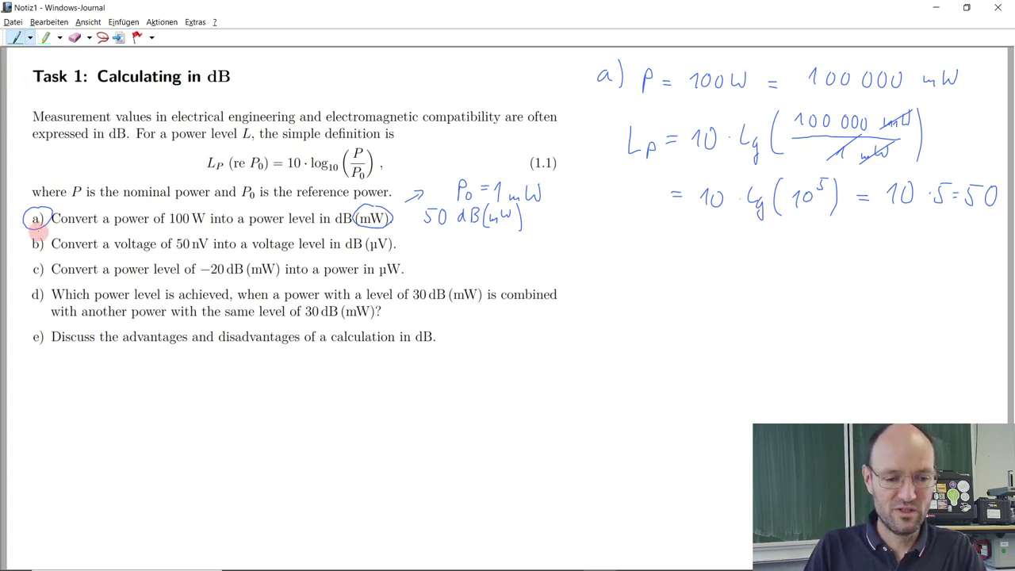
pyautogui.moveTo(37, 228)
pyautogui.mouseDown()
pyautogui.moveTo(23, 243)
pyautogui.moveTo(36, 257)
pyautogui.moveTo(48, 235)
pyautogui.mouseUp()
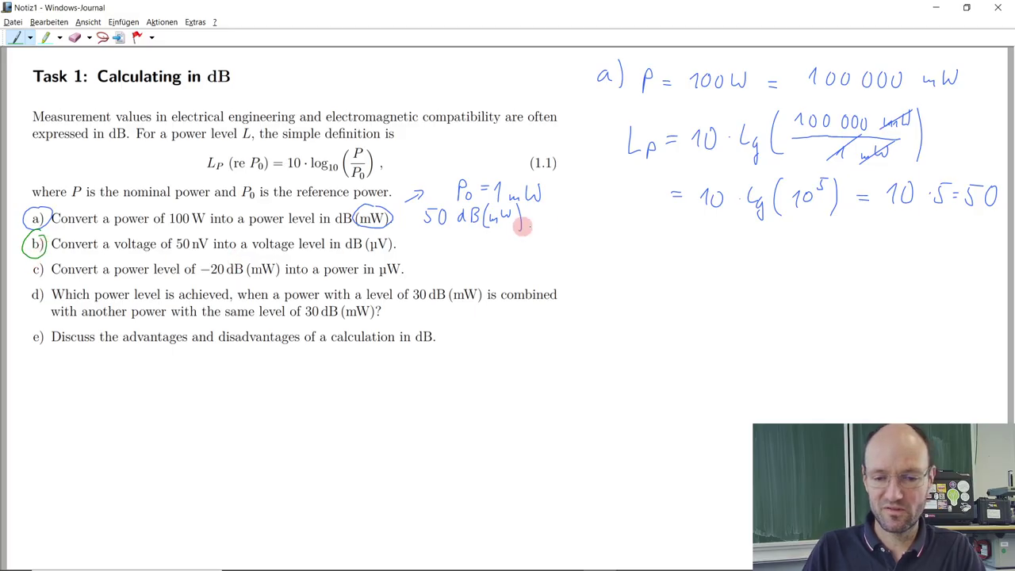
pyautogui.moveTo(584, 233)
pyautogui.mouseDown()
pyautogui.moveTo(605, 220)
pyautogui.moveTo(596, 236)
pyautogui.moveTo(608, 246)
pyautogui.mouseUp()
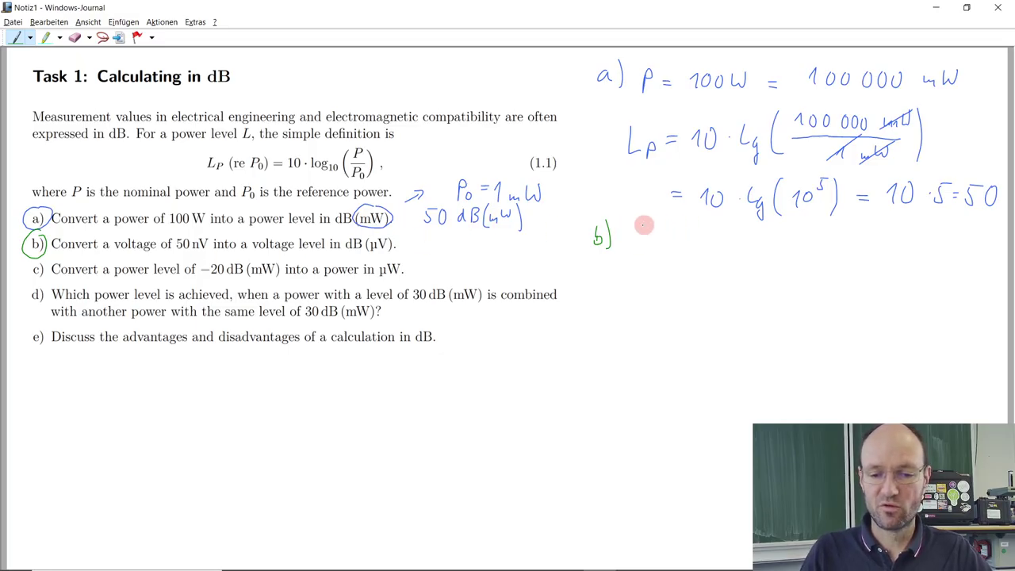
# Step: Write U = 50 nV = 0,05 μV after the b) label and note ~ U² beside formula (1.1)
pyautogui.moveTo(642, 227)
pyautogui.mouseDown()
pyautogui.moveTo(649, 242)
pyautogui.moveTo(653, 226)
pyautogui.moveTo(675, 233)
pyautogui.mouseUp()
pyautogui.moveTo(663, 240)
pyautogui.mouseDown()
pyautogui.moveTo(694, 246)
pyautogui.moveTo(696, 228)
pyautogui.mouseUp()
pyautogui.moveTo(708, 238)
pyautogui.mouseDown()
pyautogui.moveTo(740, 243)
pyautogui.moveTo(747, 227)
pyautogui.moveTo(774, 239)
pyautogui.mouseUp()
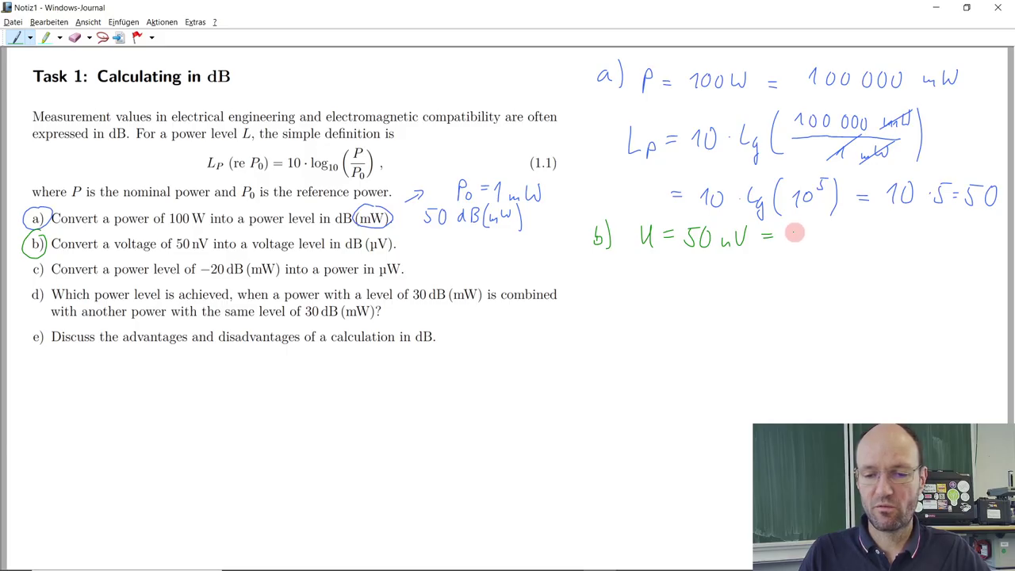
pyautogui.moveTo(795, 231)
pyautogui.mouseDown()
pyautogui.moveTo(823, 232)
pyautogui.moveTo(843, 243)
pyautogui.moveTo(847, 226)
pyautogui.moveTo(872, 244)
pyautogui.moveTo(882, 223)
pyautogui.moveTo(855, 224)
pyautogui.mouseUp()
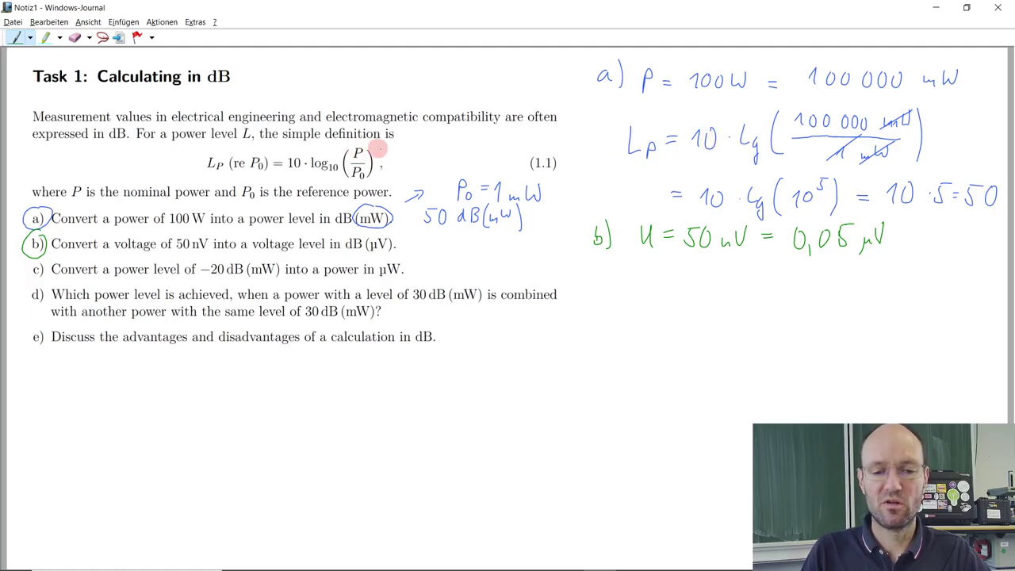
pyautogui.moveTo(382, 152); pyautogui.dragTo(432, 150)
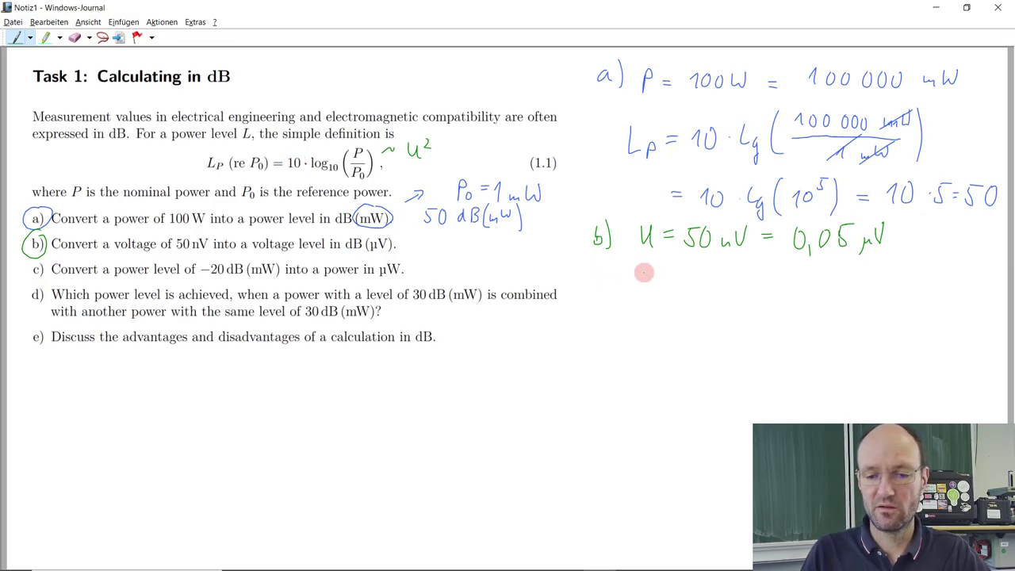
# Step: Handwrite Lu = 20 · lg(0,05 μV / 1 μV) = on the line below the 50 nV conversion
pyautogui.moveTo(630, 269)
pyautogui.mouseDown()
pyautogui.moveTo(641, 287)
pyautogui.moveTo(679, 280)
pyautogui.mouseUp()
pyautogui.moveTo(670, 285)
pyautogui.mouseDown()
pyautogui.moveTo(705, 291)
pyautogui.moveTo(711, 275)
pyautogui.moveTo(754, 286)
pyautogui.moveTo(764, 301)
pyautogui.mouseUp()
pyautogui.moveTo(782, 263)
pyautogui.mouseDown()
pyautogui.moveTo(817, 265)
pyautogui.moveTo(839, 290)
pyautogui.moveTo(863, 267)
pyautogui.mouseUp()
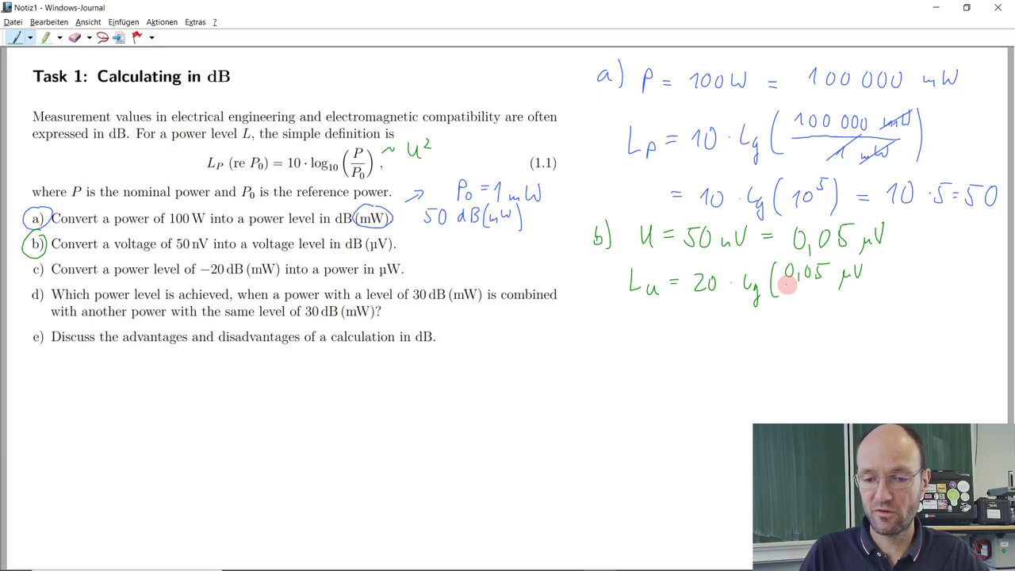
pyautogui.moveTo(782, 280)
pyautogui.mouseDown()
pyautogui.moveTo(849, 285)
pyautogui.moveTo(814, 301)
pyautogui.moveTo(830, 314)
pyautogui.moveTo(849, 290)
pyautogui.moveTo(836, 305)
pyautogui.moveTo(845, 294)
pyautogui.moveTo(869, 305)
pyautogui.mouseUp()
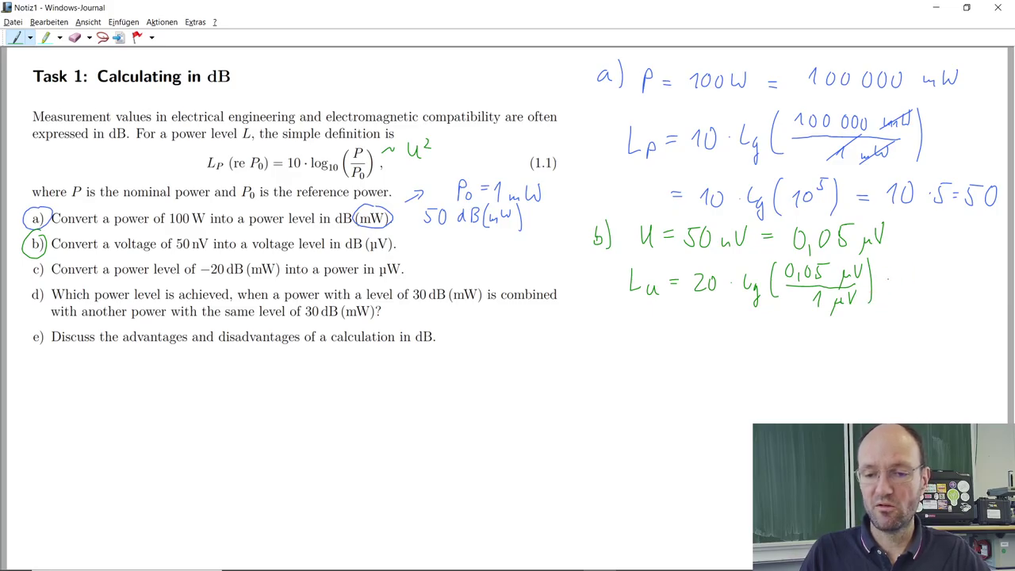
pyautogui.moveTo(886, 280); pyautogui.dragTo(901, 285)
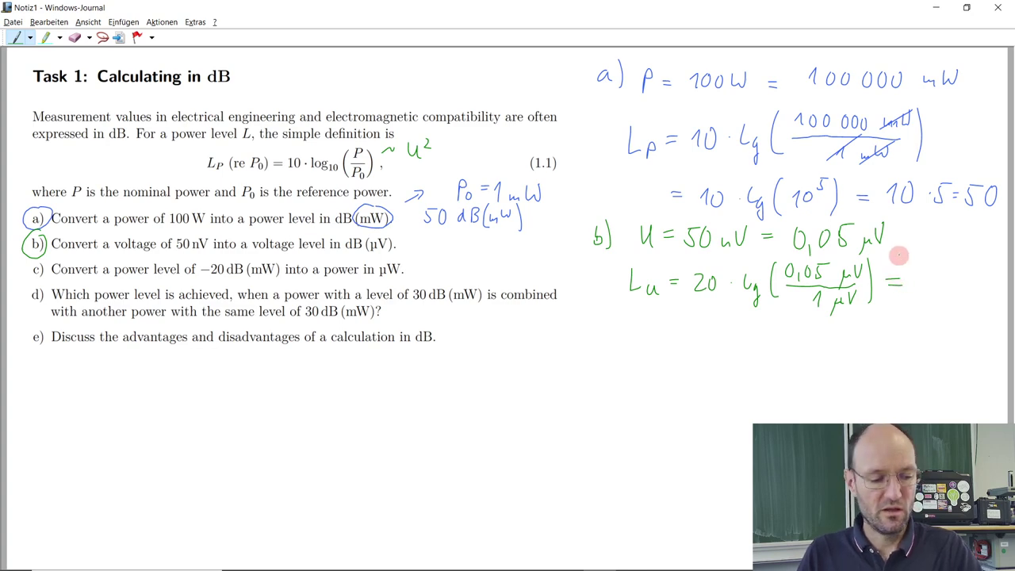
# Step: Bring up Octave and make its window narrower and taller over the notes
pyautogui.hotkey('alt', 'Tab')
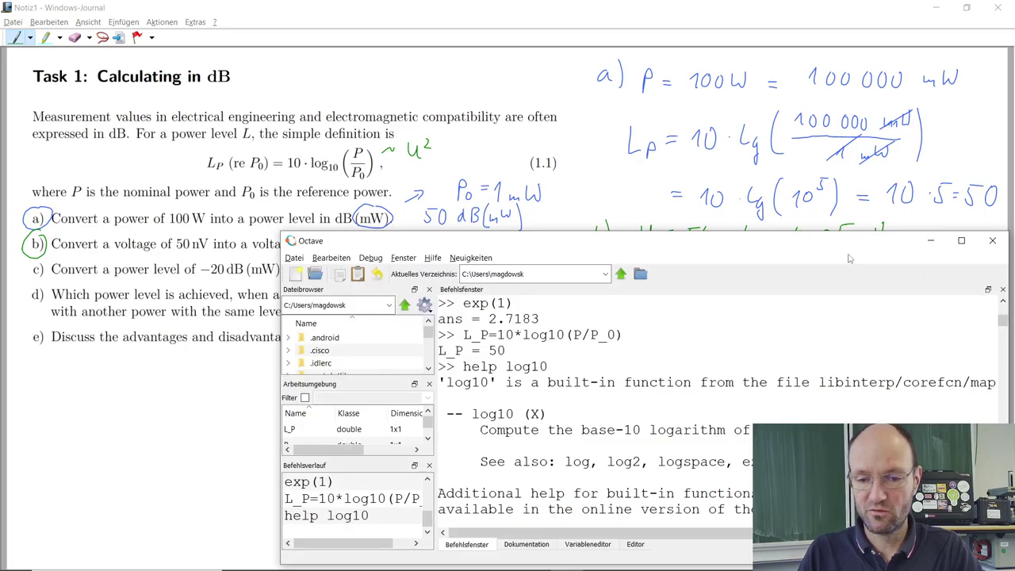
pyautogui.moveTo(844, 246); pyautogui.dragTo(601, 74)
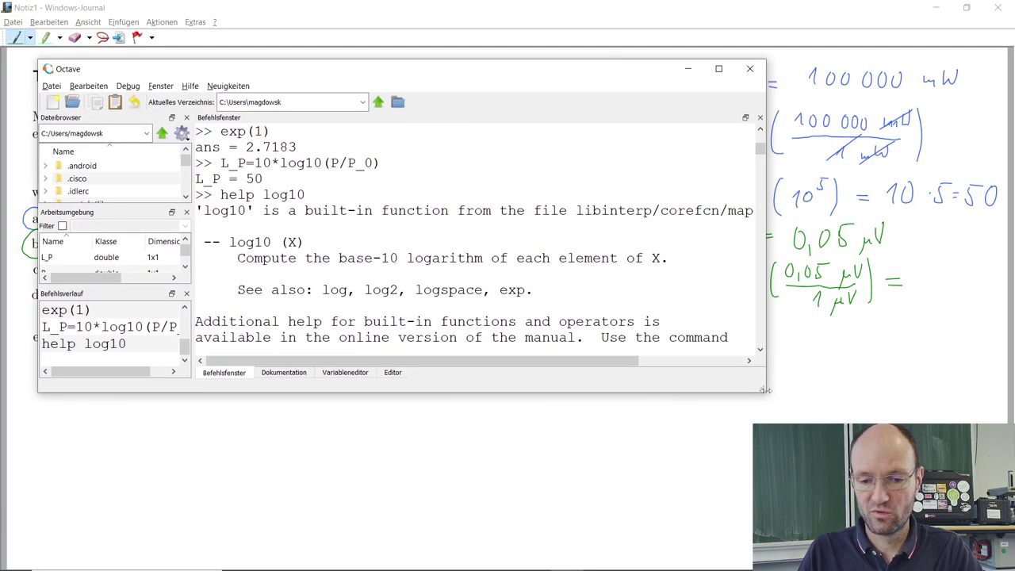
pyautogui.moveTo(766, 390); pyautogui.dragTo(581, 540)
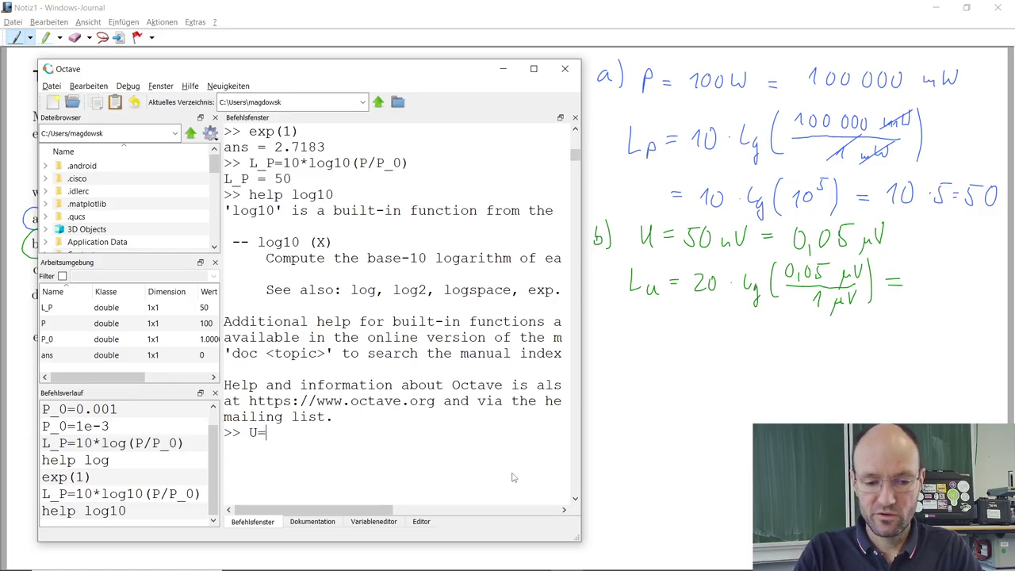
# Step: In Octave, set U=50e-9 and U_0=1e-6, then compute L_U=20*log10(U/U_0), giving -26.021
pyautogui.write('50')
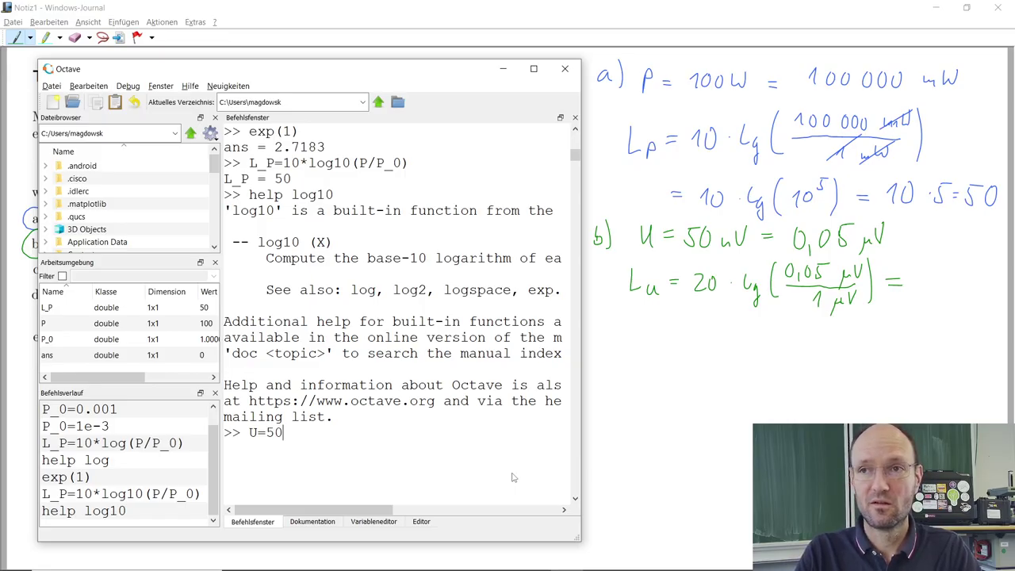
pyautogui.write('e-9')
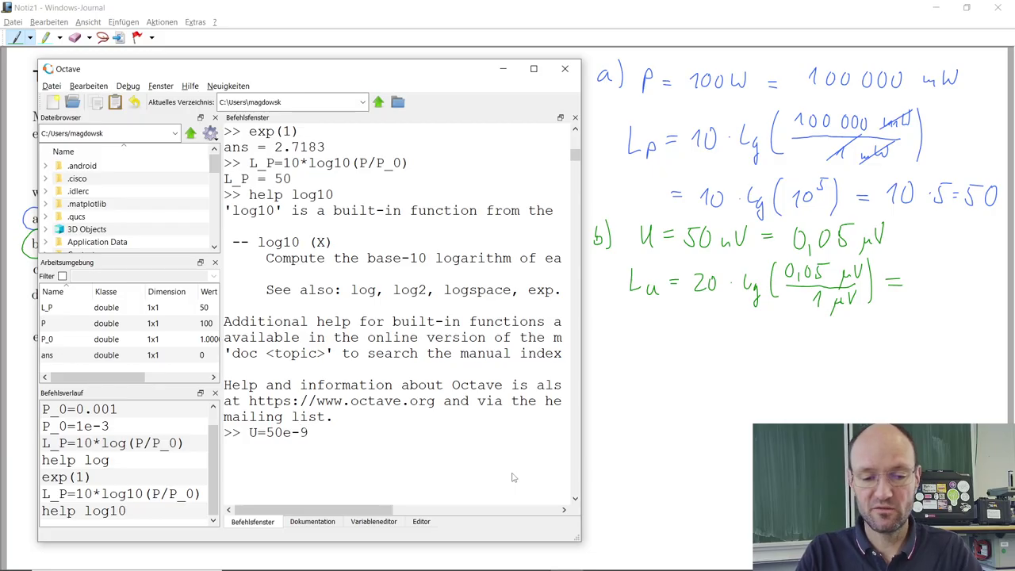
pyautogui.press('Return')
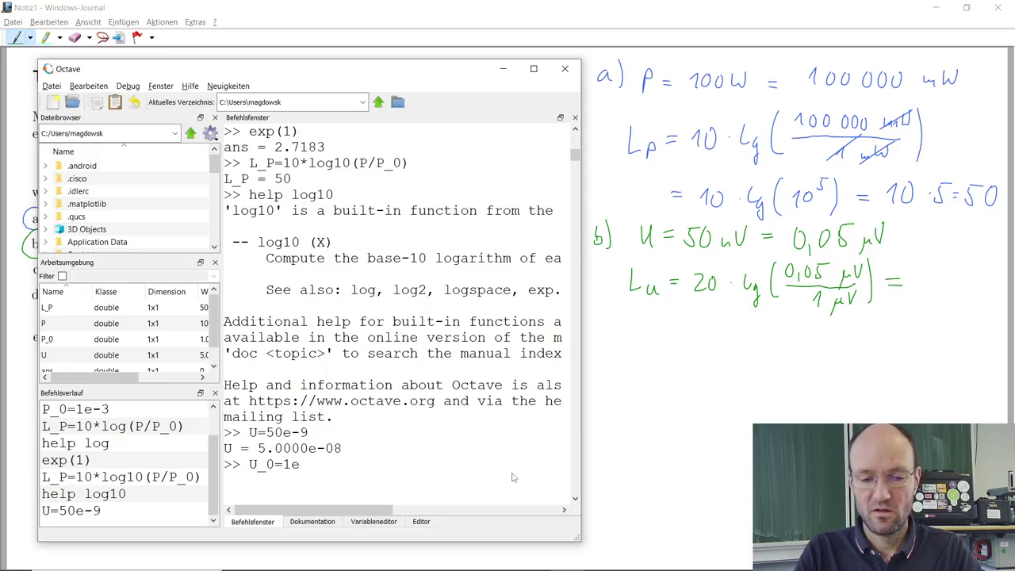
pyautogui.press('Return')
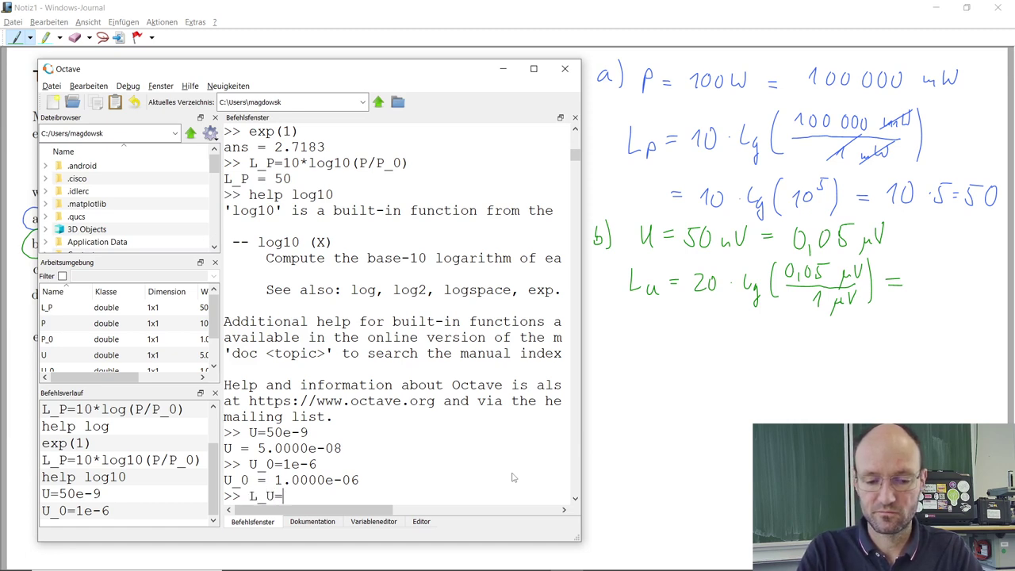
pyautogui.write('L_U=2+')
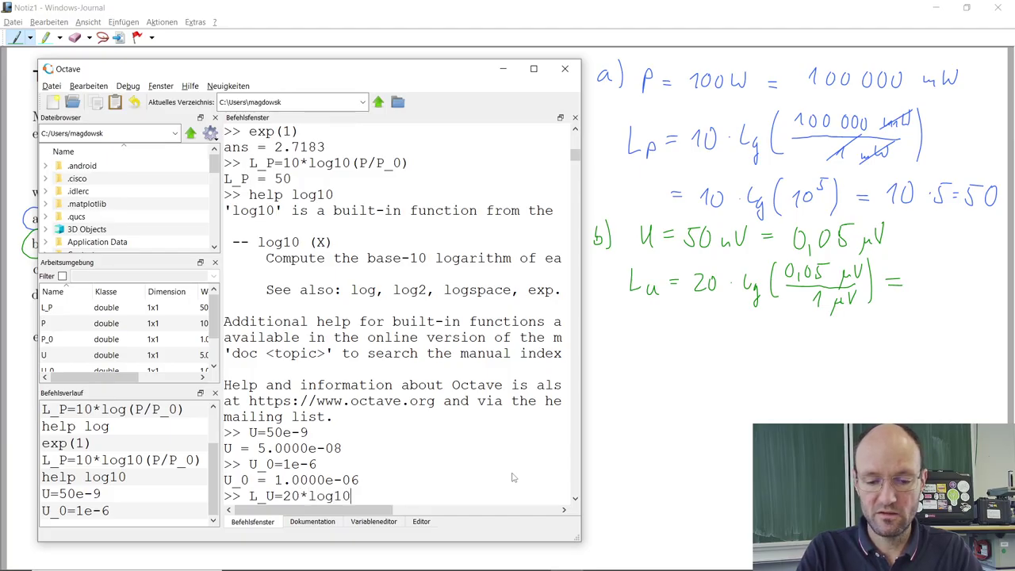
pyautogui.write('U/U_0')
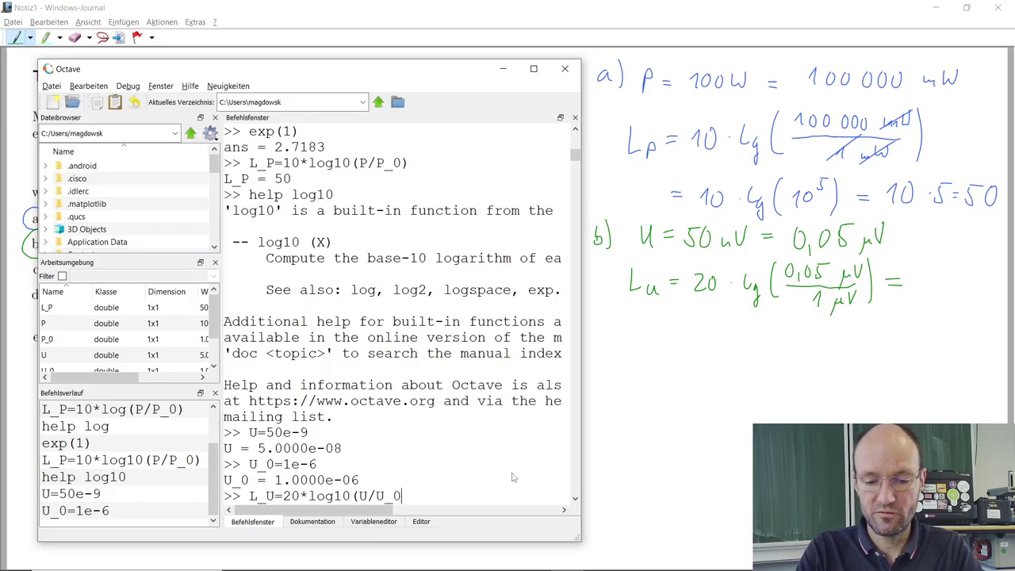
pyautogui.write(')')
pyautogui.press('Return')
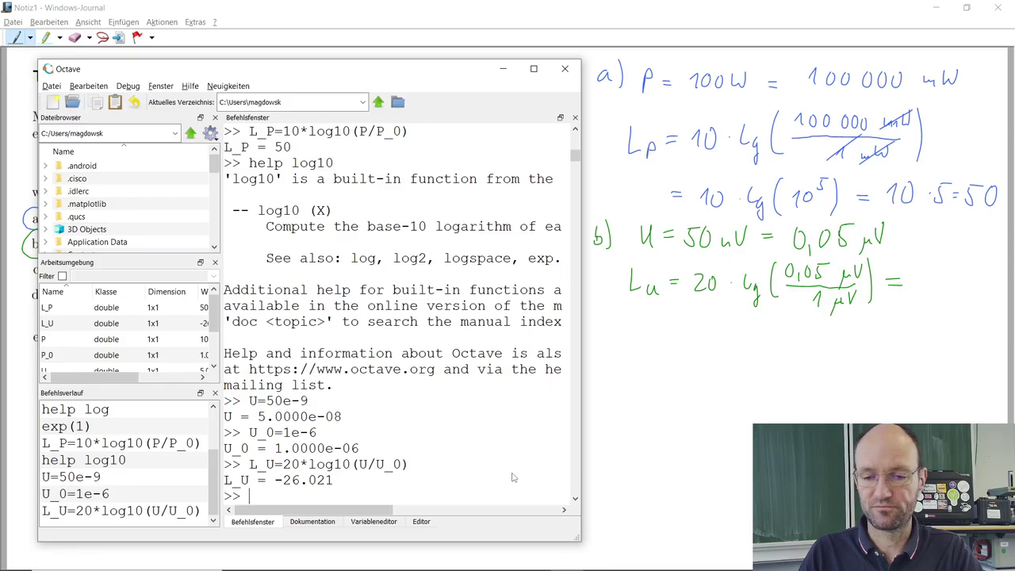
pyautogui.click(915, 280)
# Step: Write -26 dB after the L_u equation, then add a blue dB under part a)'s result 50
pyautogui.moveTo(918, 278); pyautogui.dragTo(928, 277)
pyautogui.moveTo(934, 270)
pyautogui.mouseDown()
pyautogui.moveTo(950, 287)
pyautogui.moveTo(991, 281)
pyautogui.moveTo(977, 293)
pyautogui.mouseUp()
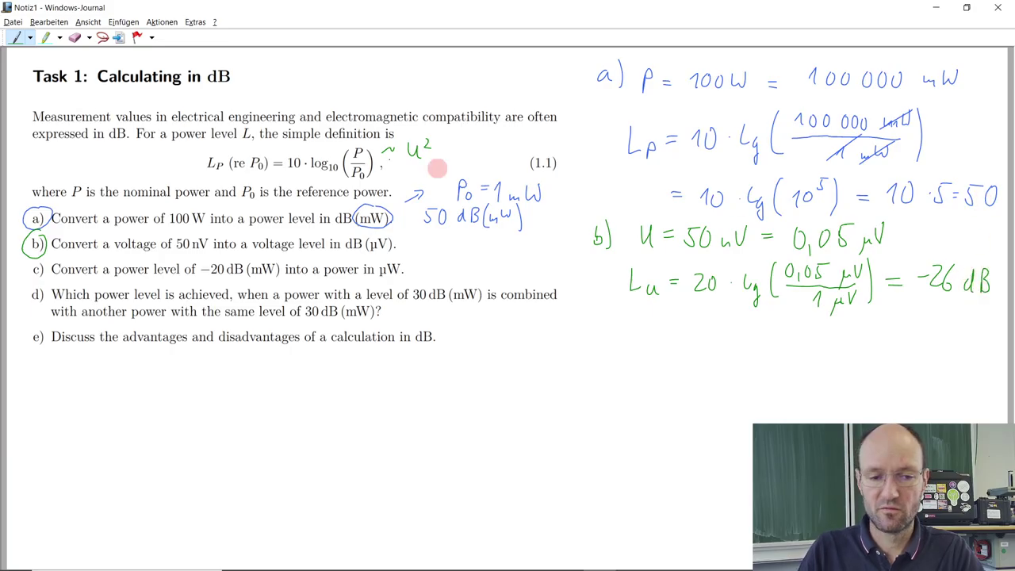
pyautogui.click(31, 37)
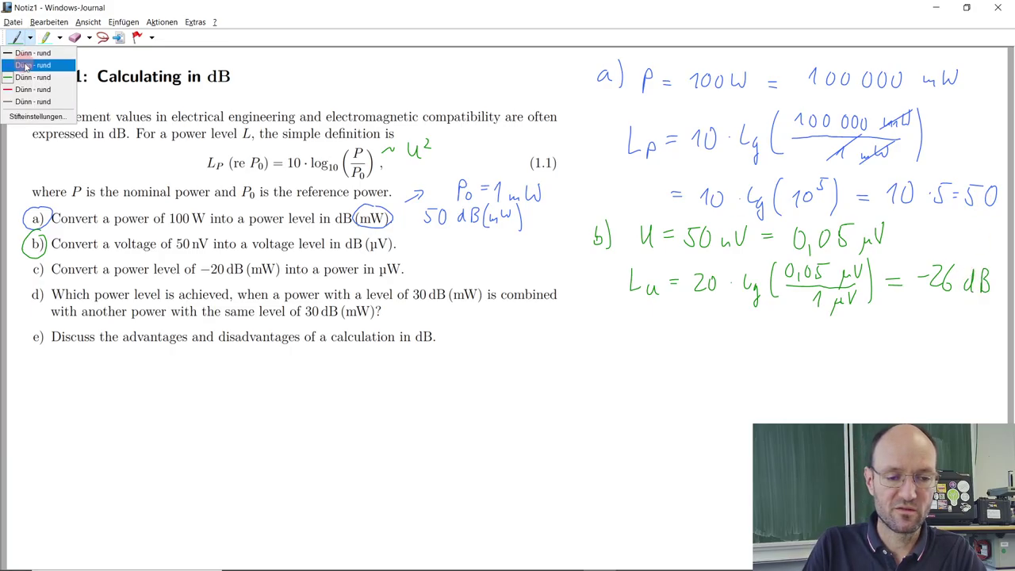
pyautogui.click(25, 66)
pyautogui.moveTo(975, 216); pyautogui.dragTo(994, 227)
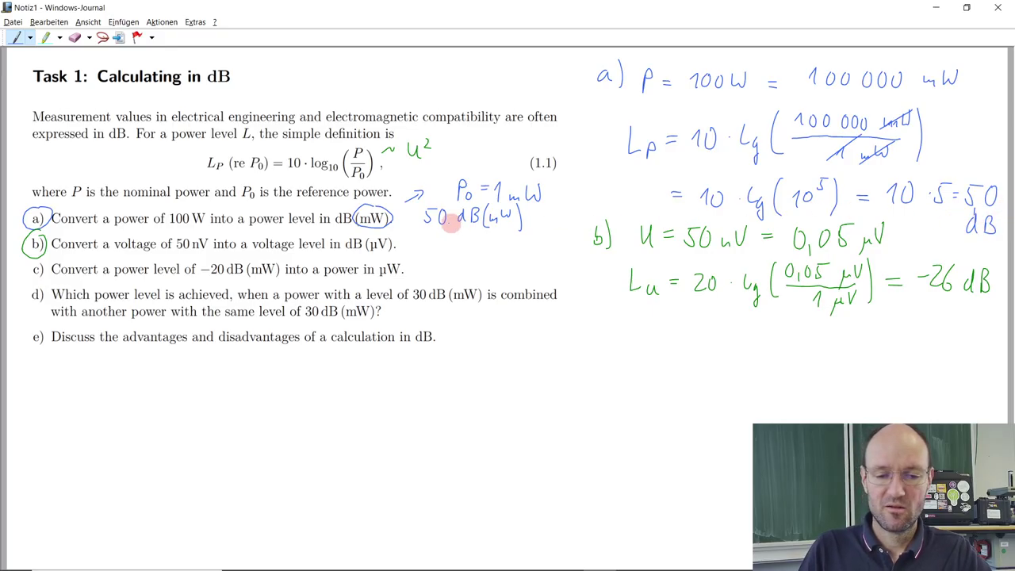
# Step: Note the answer -26 dB(µV) beside task b) in the task list
pyautogui.click(30, 37)
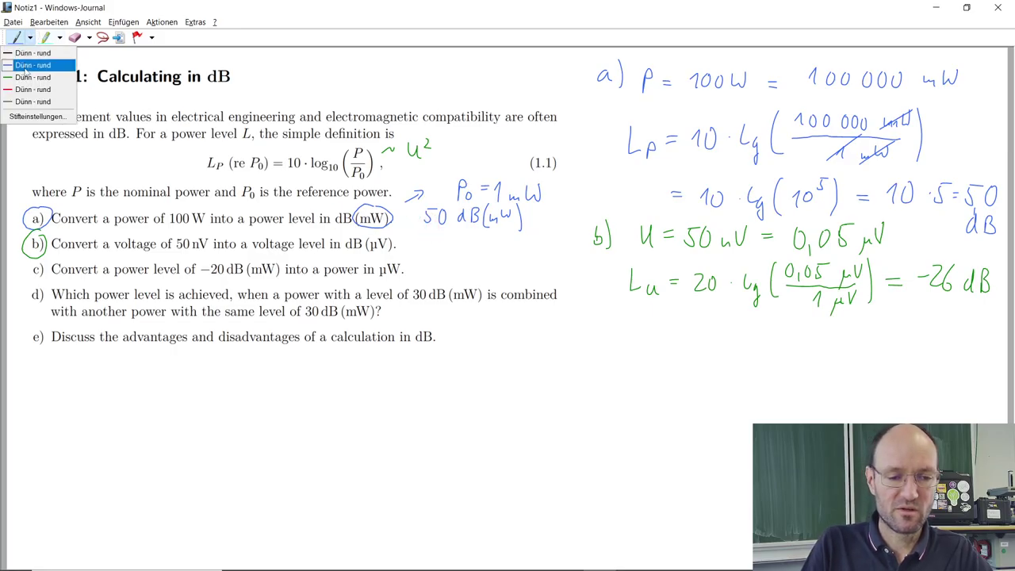
pyautogui.click(25, 66)
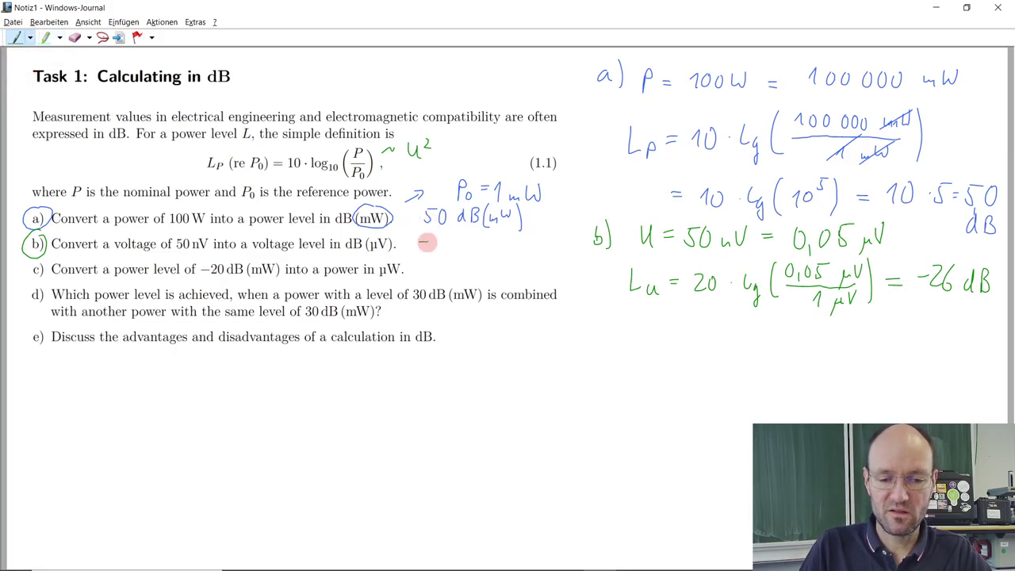
pyautogui.moveTo(426, 244)
pyautogui.mouseDown()
pyautogui.moveTo(452, 233)
pyautogui.moveTo(456, 248)
pyautogui.moveTo(477, 239)
pyautogui.moveTo(473, 250)
pyautogui.moveTo(463, 243)
pyautogui.moveTo(493, 257)
pyautogui.moveTo(504, 237)
pyautogui.moveTo(493, 237)
pyautogui.moveTo(514, 250)
pyautogui.mouseUp()
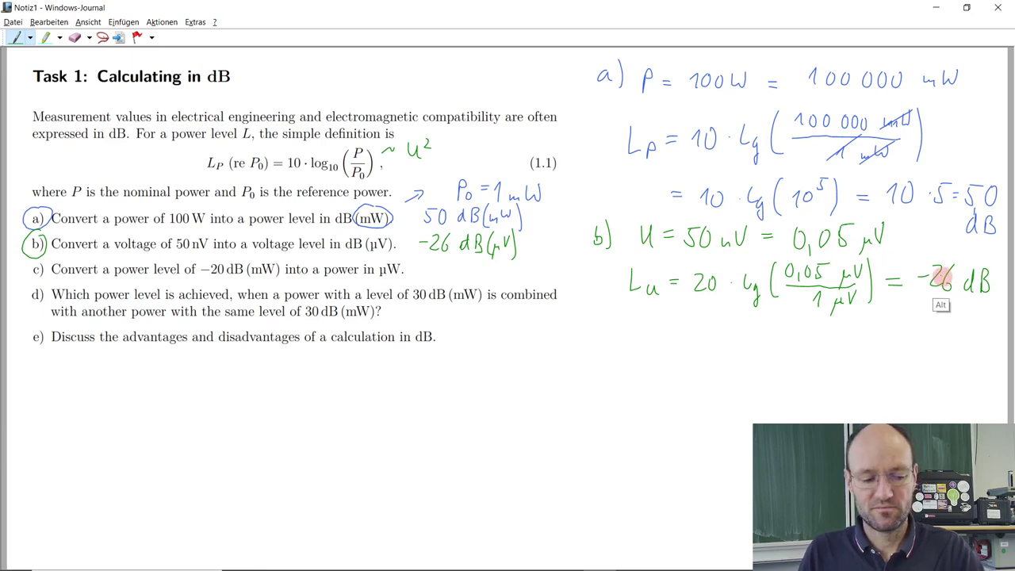
pyautogui.hotkey('alt', 'Tab')
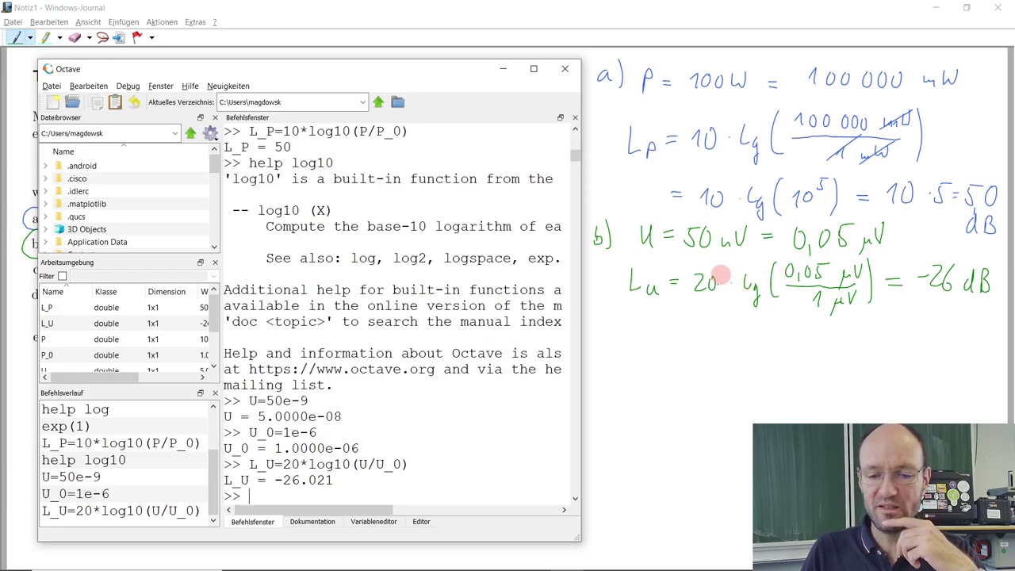
pyautogui.click(503, 77)
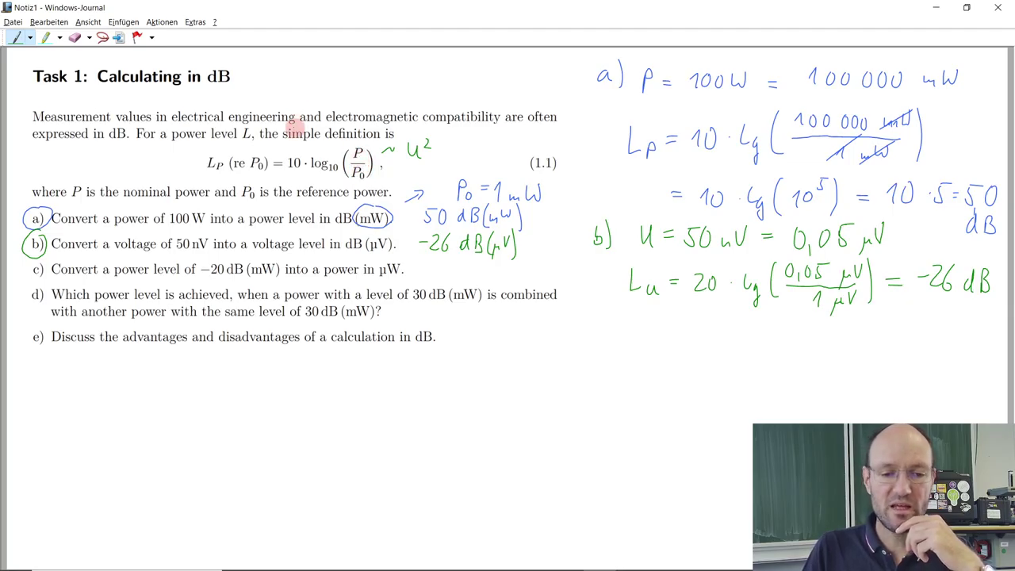
# Step: With the green pen, write P = U · I beside the Task 1 heading
pyautogui.click(30, 38)
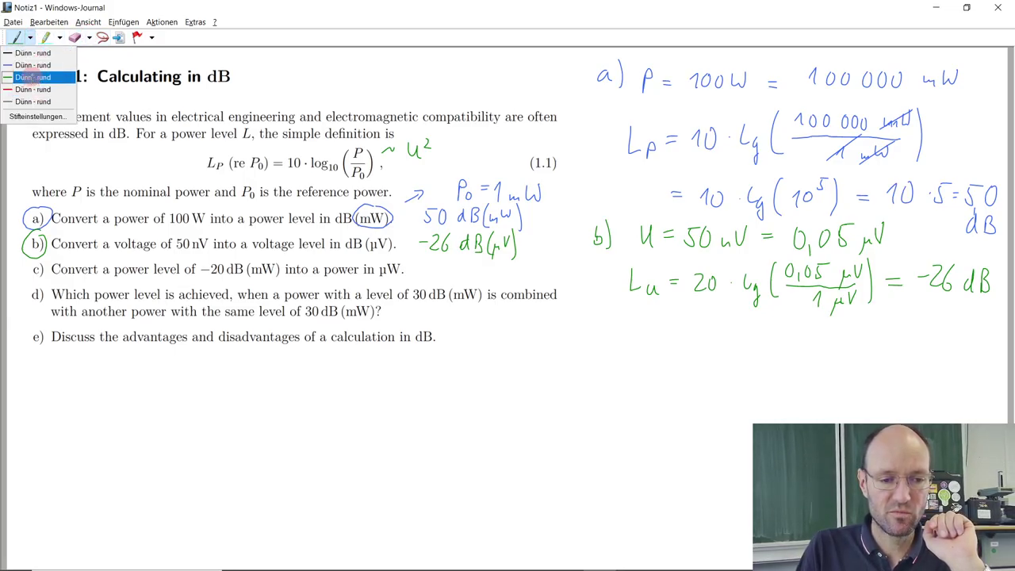
pyautogui.click(32, 77)
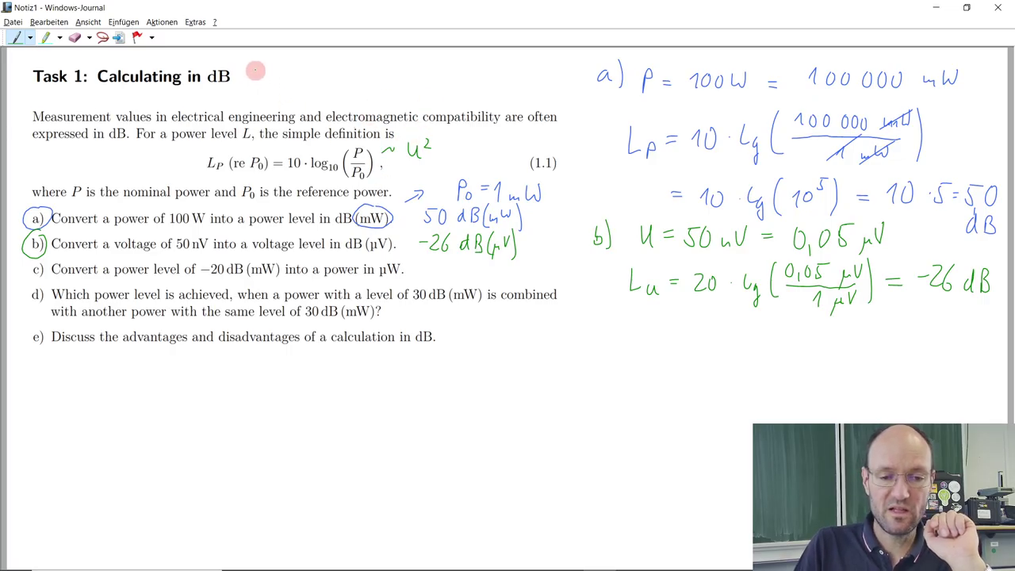
pyautogui.moveTo(257, 67); pyautogui.dragTo(281, 78)
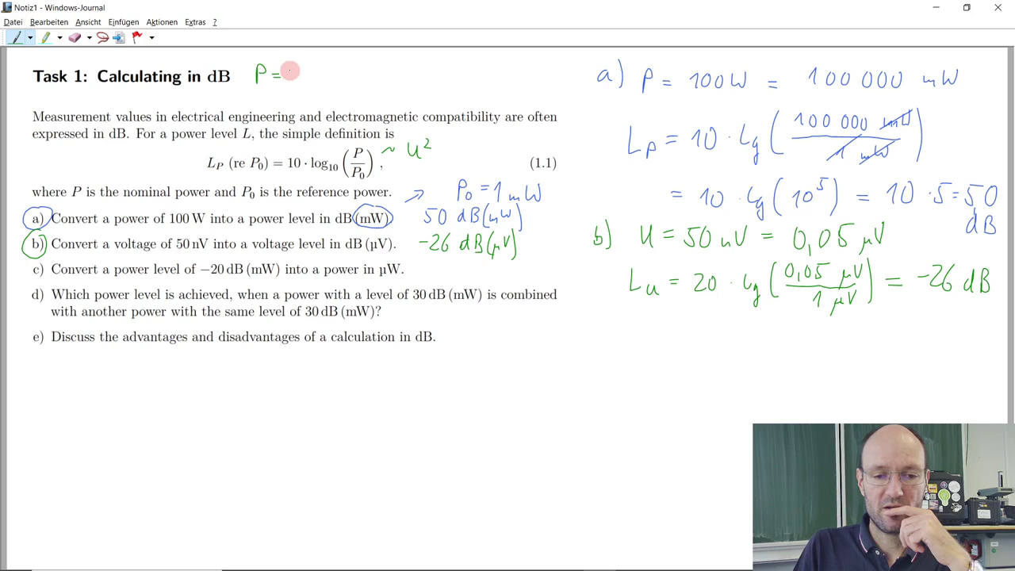
pyautogui.moveTo(288, 70)
pyautogui.mouseDown()
pyautogui.moveTo(292, 83)
pyautogui.moveTo(299, 70)
pyautogui.mouseUp()
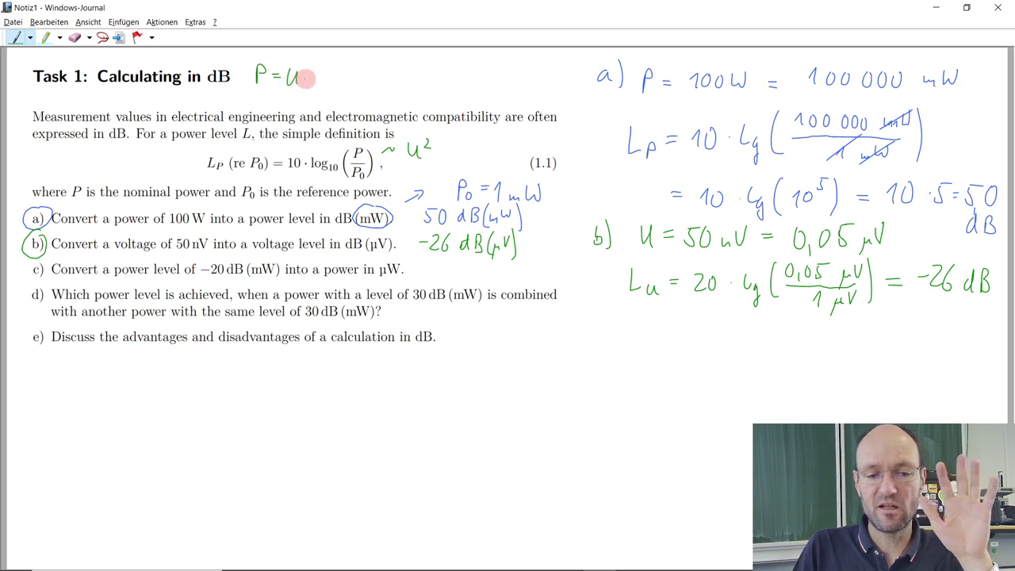
pyautogui.click(312, 77)
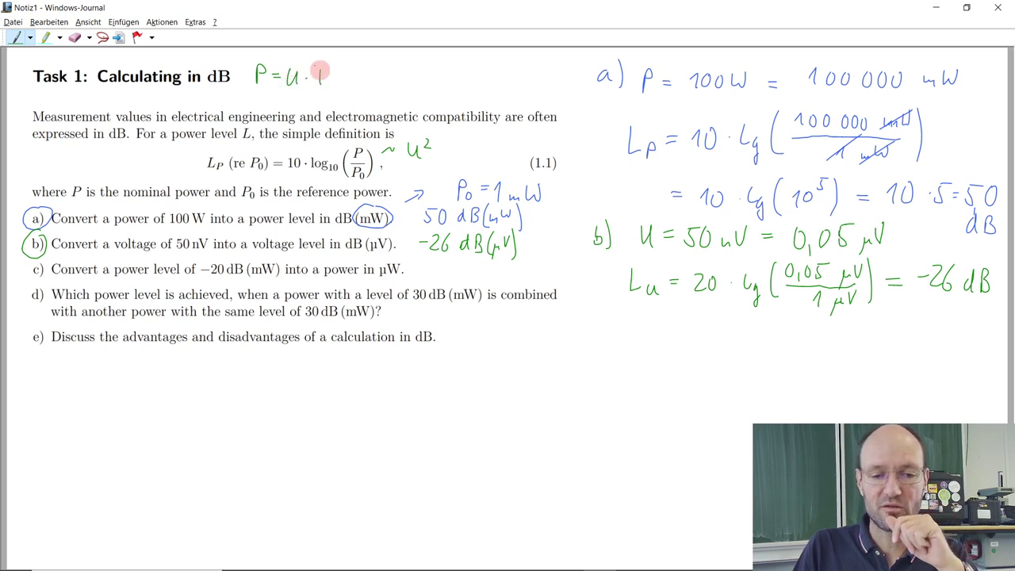
pyautogui.moveTo(315, 66); pyautogui.dragTo(328, 67)
pyautogui.moveTo(321, 67); pyautogui.dragTo(327, 88)
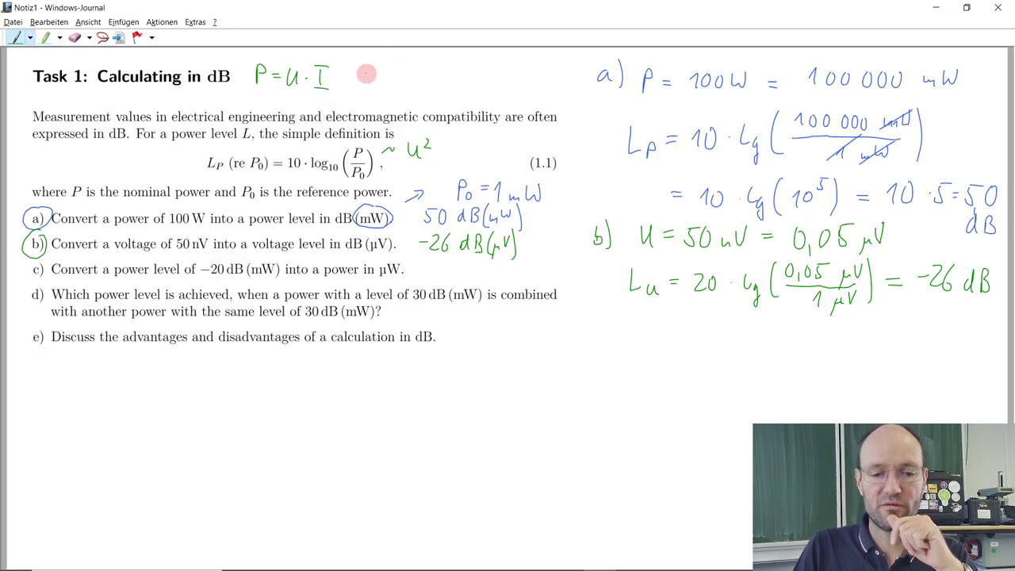
# Step: Add R = U/I to the right of P = U · I
pyautogui.moveTo(368, 68)
pyautogui.mouseDown()
pyautogui.moveTo(380, 81)
pyautogui.moveTo(393, 70)
pyautogui.mouseUp()
pyautogui.moveTo(381, 78); pyautogui.dragTo(394, 78)
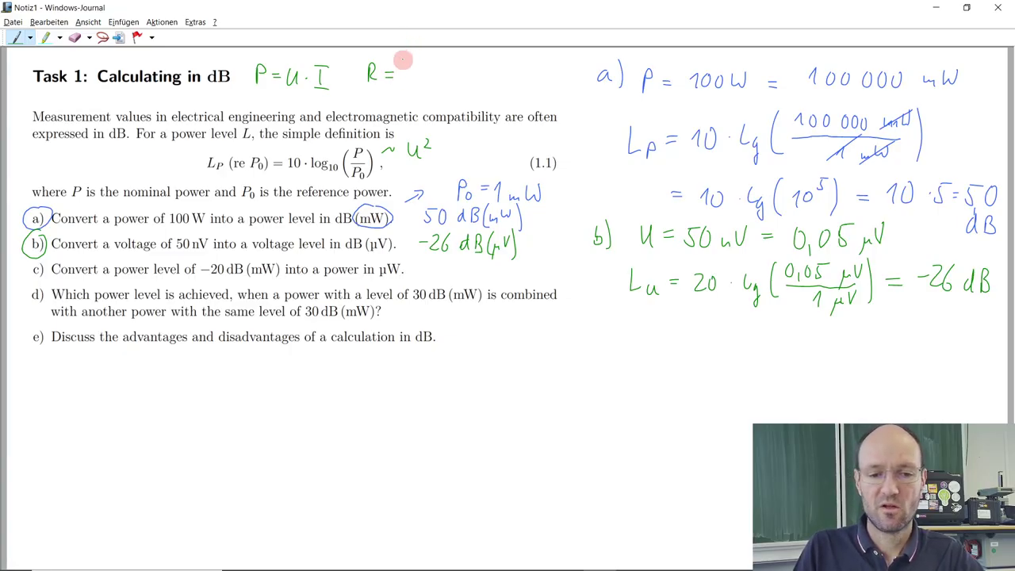
pyautogui.moveTo(402, 57)
pyautogui.mouseDown()
pyautogui.moveTo(413, 58)
pyautogui.moveTo(406, 96)
pyautogui.moveTo(416, 97)
pyautogui.moveTo(412, 82)
pyautogui.mouseUp()
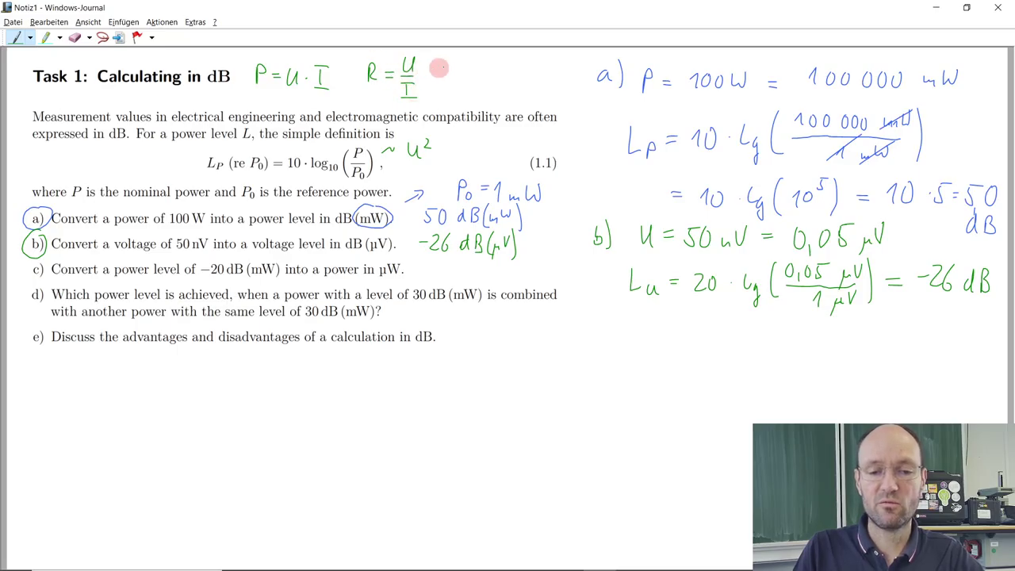